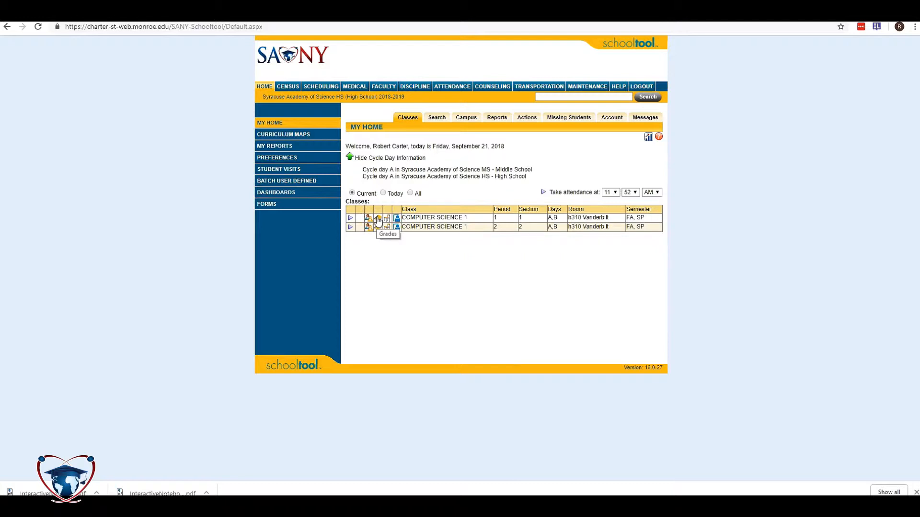
- Open the grade book setup for the Period 1 COMPUTER SCIENCE 1 class
{"action": "left_click", "coordinate": [378, 220]}
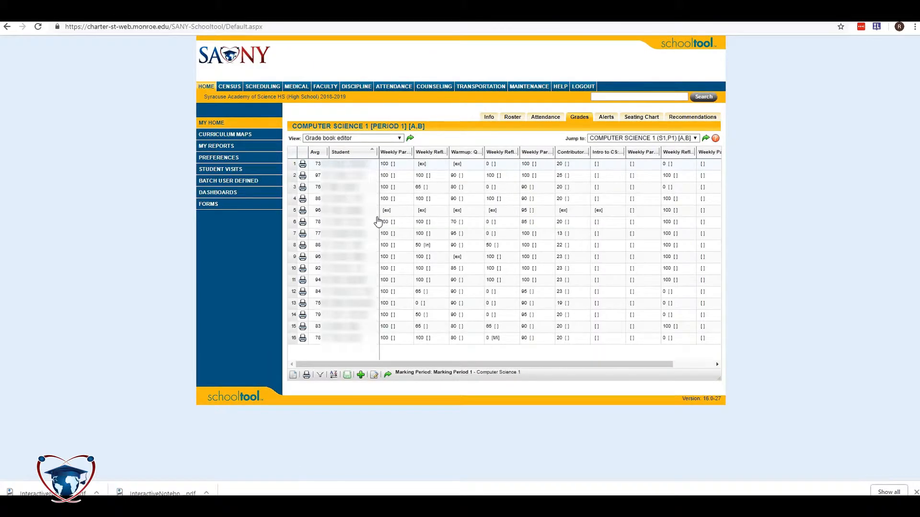
{"action": "left_click", "coordinate": [379, 139]}
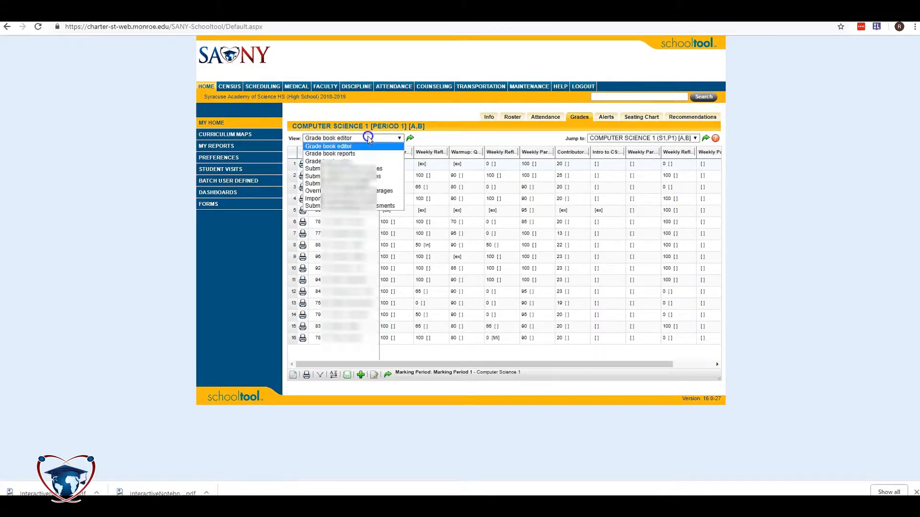
{"action": "left_click", "coordinate": [359, 161]}
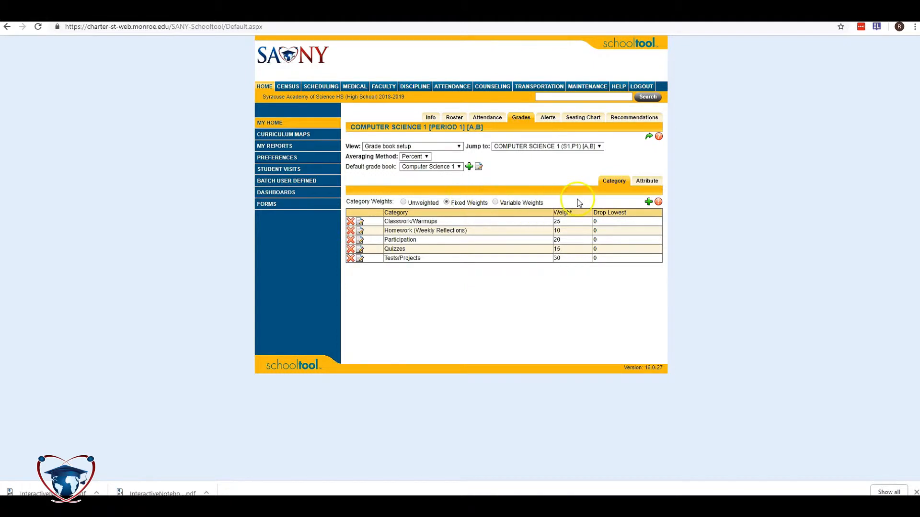
- Add and save a grade category named Test (Quarterly Final) with a weight of 20
{"action": "left_click", "coordinate": [648, 202]}
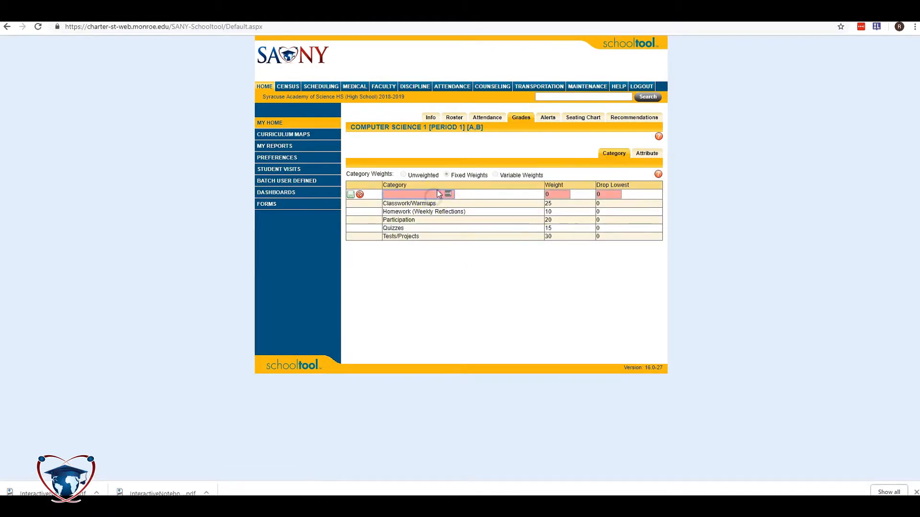
{"action": "type", "text": "Tes"}
{"action": "key", "text": "BackSpace"}
{"action": "type", "text": "(Quarterly Final)"}
{"action": "key", "text": "Tab"}
{"action": "type", "text": "20"}
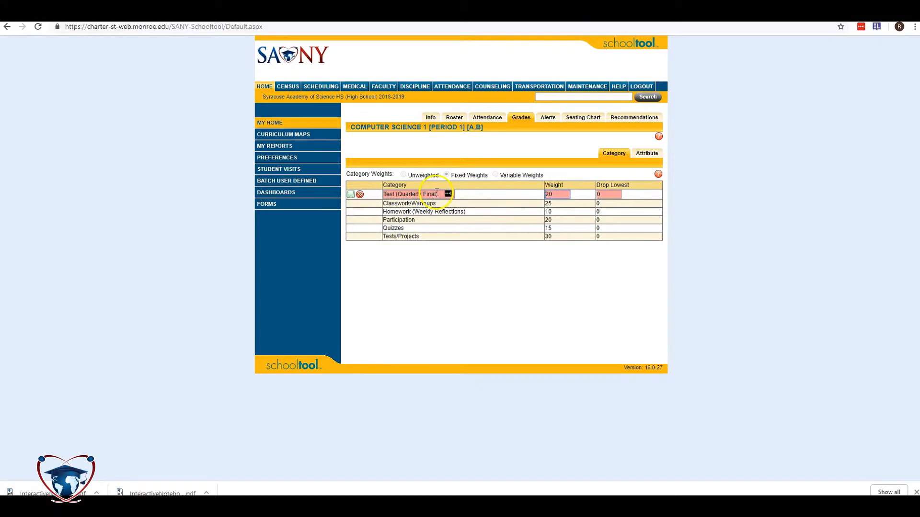
{"action": "left_click", "coordinate": [351, 194]}
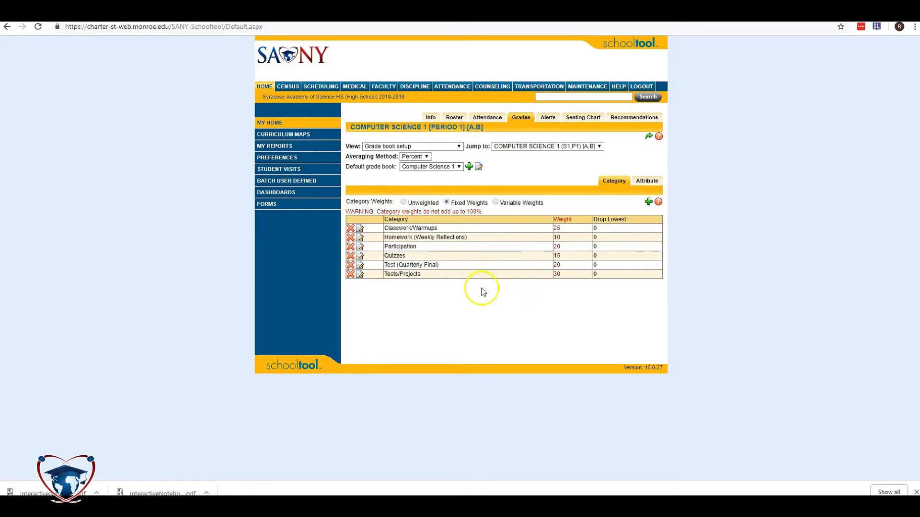
{"action": "left_click_drag", "start_coordinate": [346, 212], "coordinate": [511, 211]}
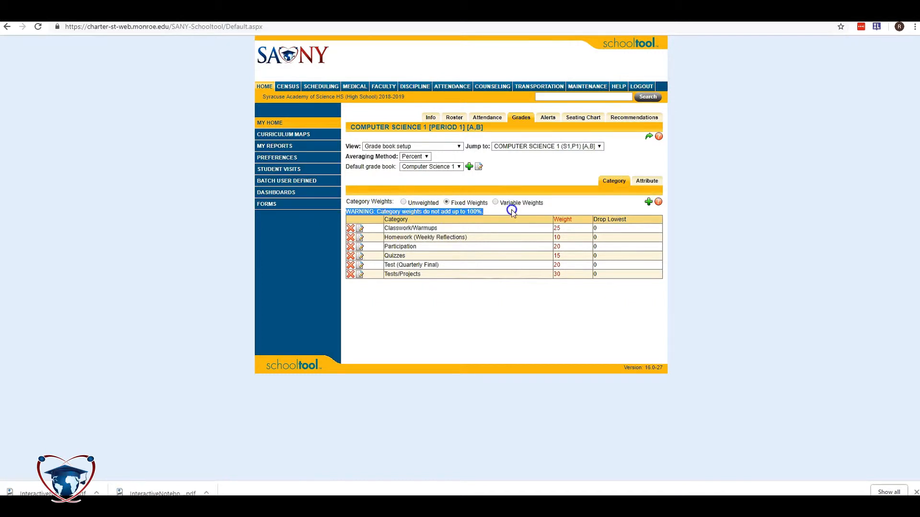
{"action": "left_click", "coordinate": [491, 211]}
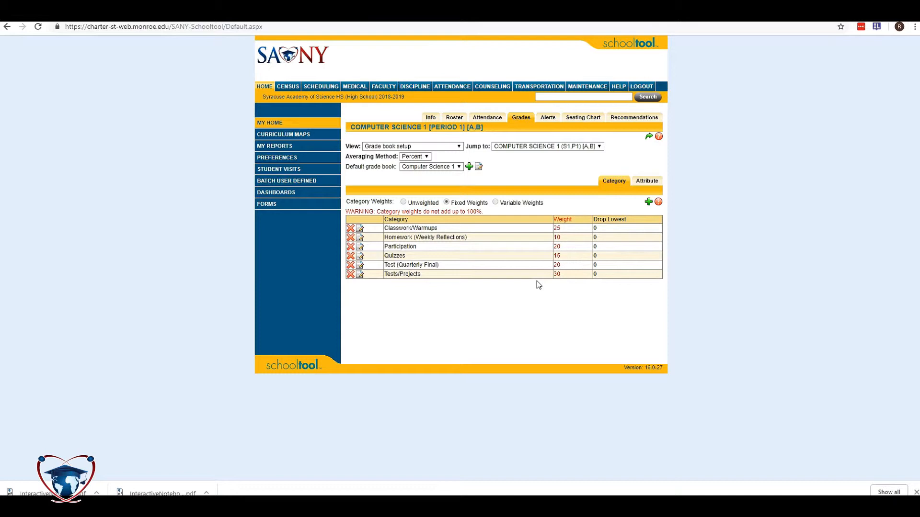
{"action": "left_click_drag", "start_coordinate": [484, 212], "coordinate": [345, 213]}
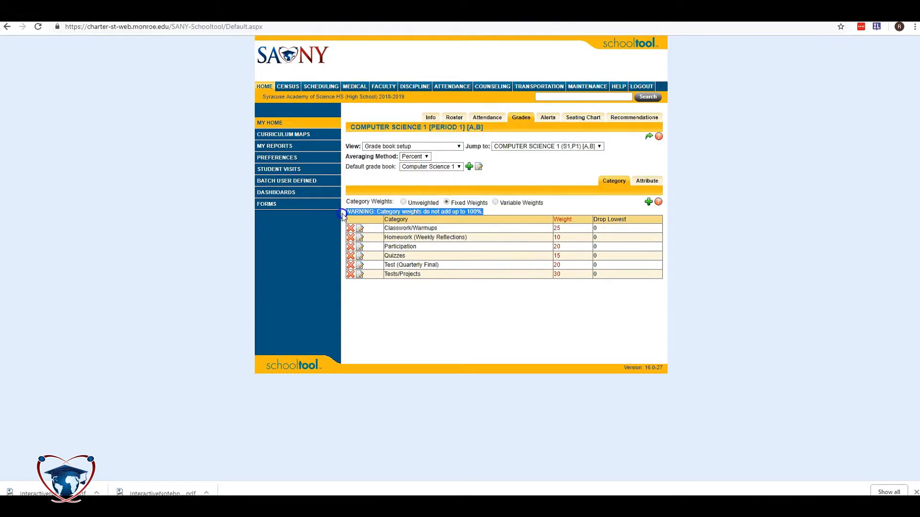
{"action": "left_click", "coordinate": [507, 272]}
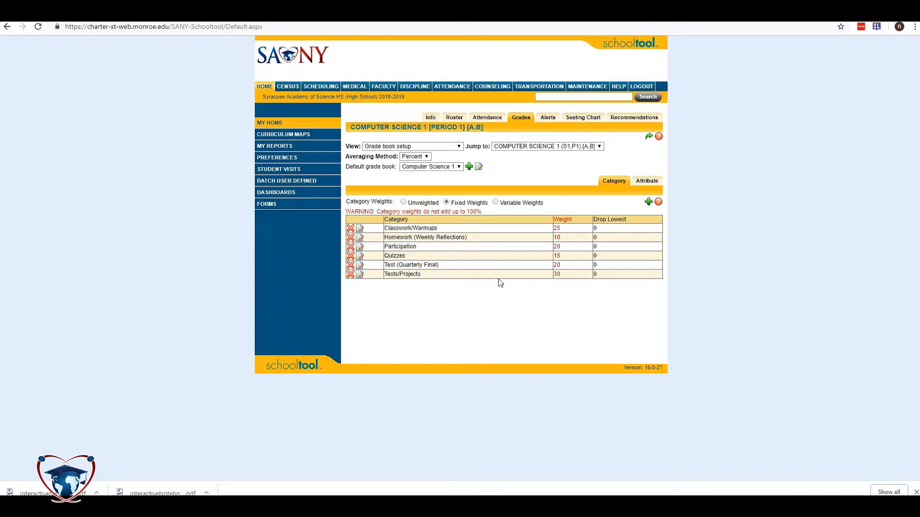
- Add and save a grade attribute named Late(2) with short name Lt, type Point Adjustment and an adjustment of 10
{"action": "left_click", "coordinate": [650, 182]}
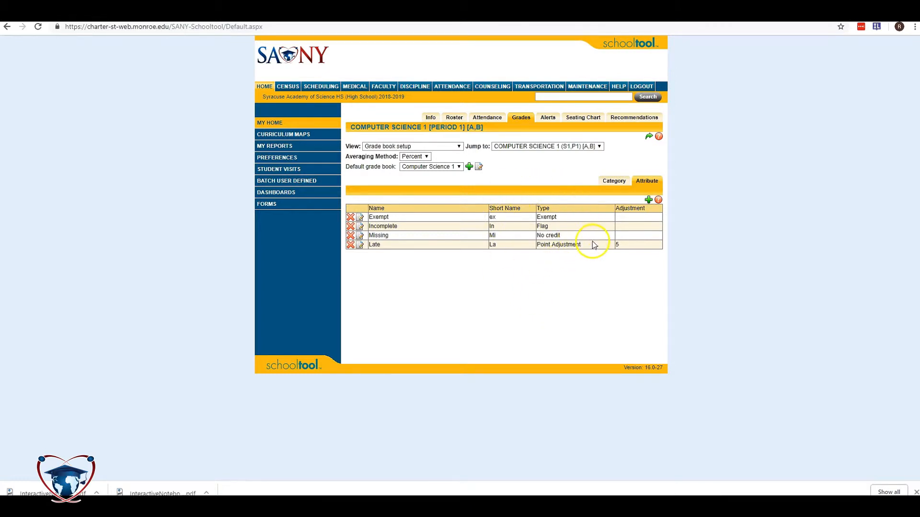
{"action": "left_click", "coordinate": [647, 199]}
{"action": "left_click", "coordinate": [377, 178]}
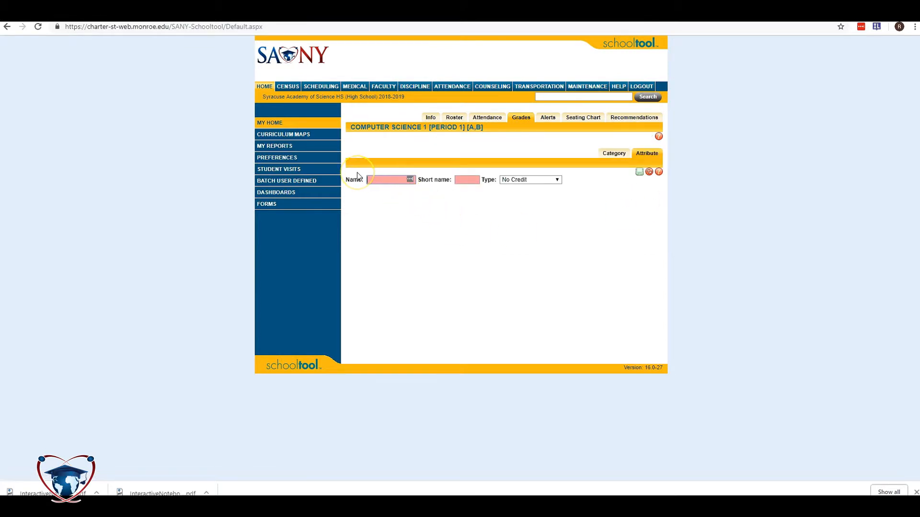
{"action": "type", "text": "Late(2)"}
{"action": "key", "text": "Tab"}
{"action": "type", "text": "Lt"}
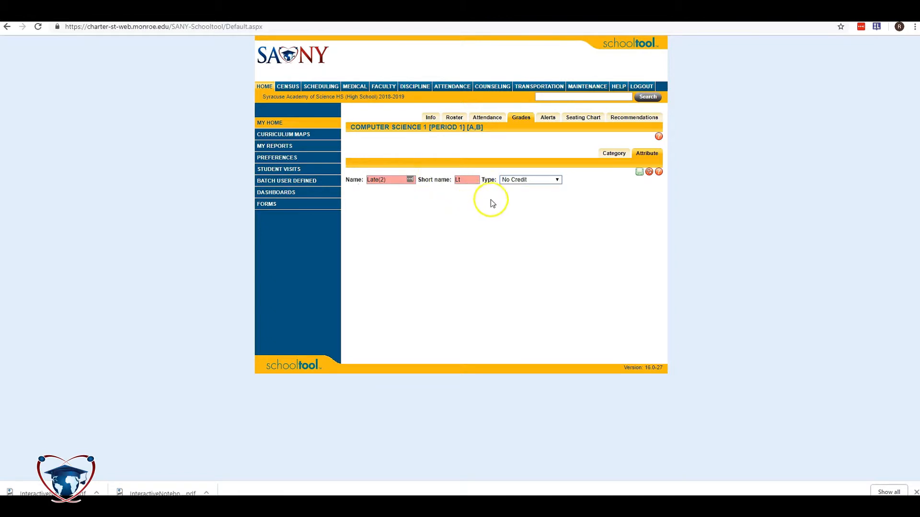
{"action": "left_click", "coordinate": [508, 181]}
{"action": "left_click", "coordinate": [512, 210]}
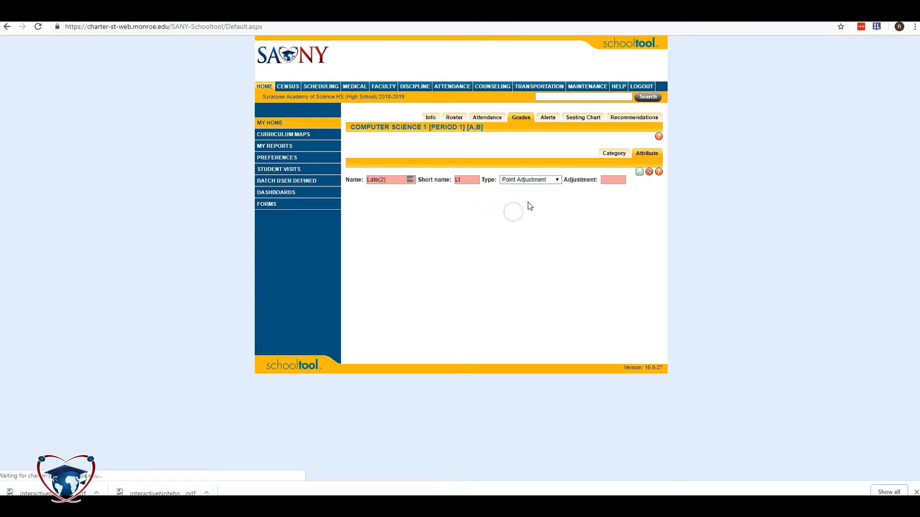
{"action": "left_click", "coordinate": [613, 178]}
{"action": "type", "text": "10"}
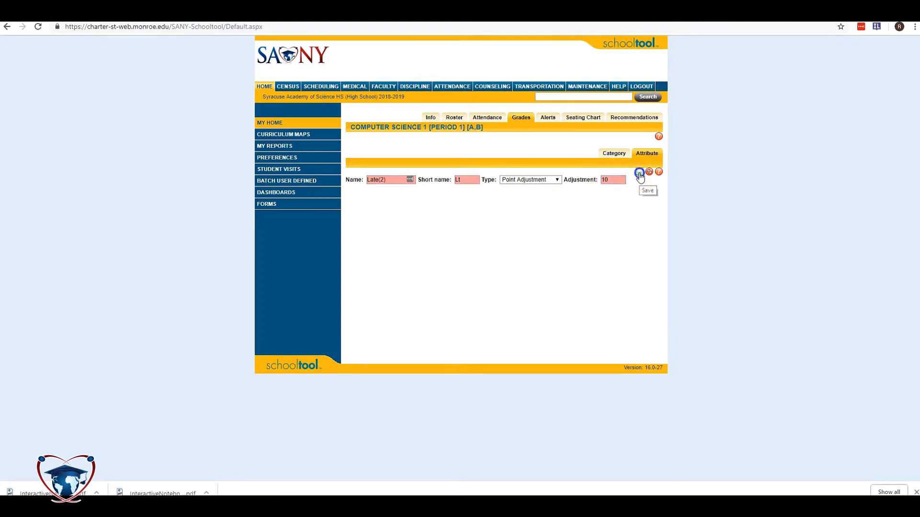
{"action": "left_click", "coordinate": [639, 172]}
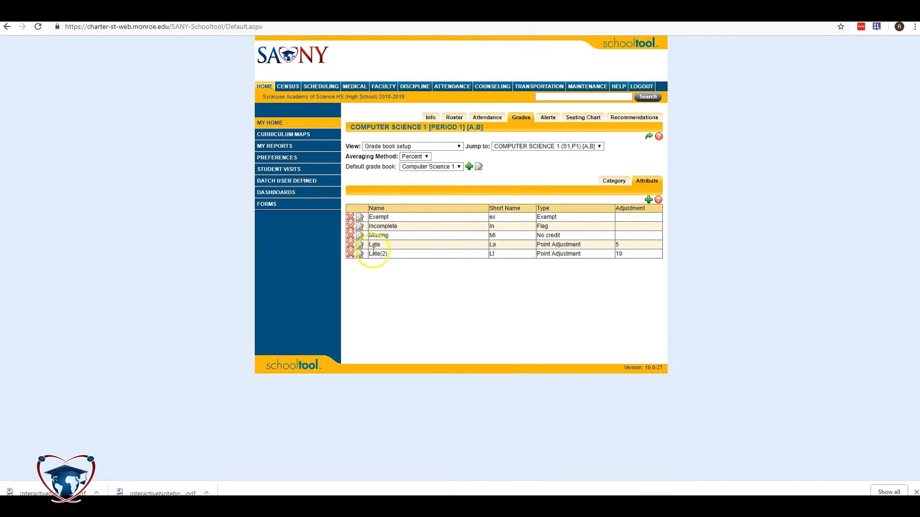
- Delete the Late(2) attribute and the Test (Quarterly Final) category from the grade book
{"action": "left_click", "coordinate": [351, 254]}
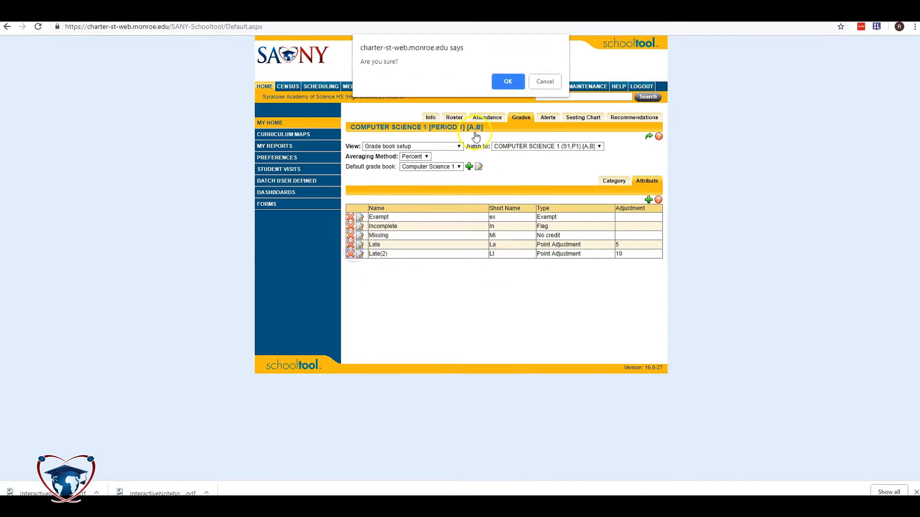
{"action": "left_click", "coordinate": [511, 82]}
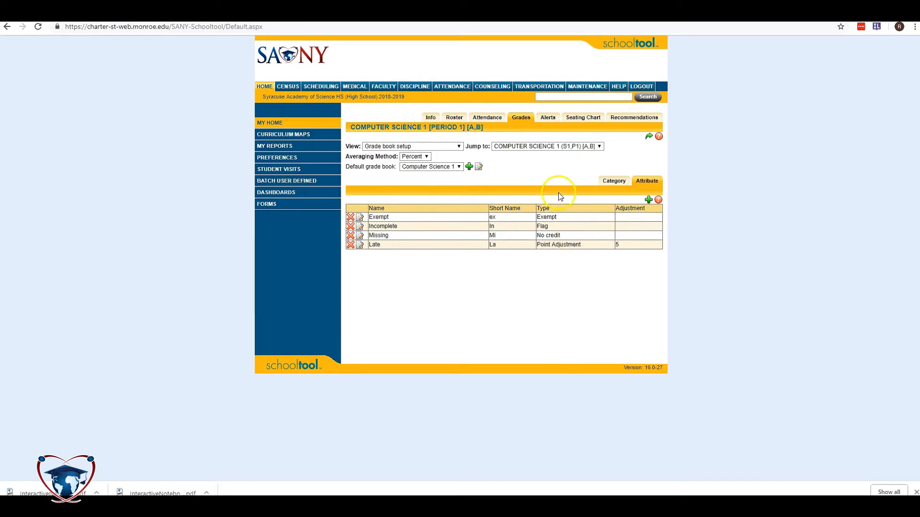
{"action": "left_click", "coordinate": [615, 183]}
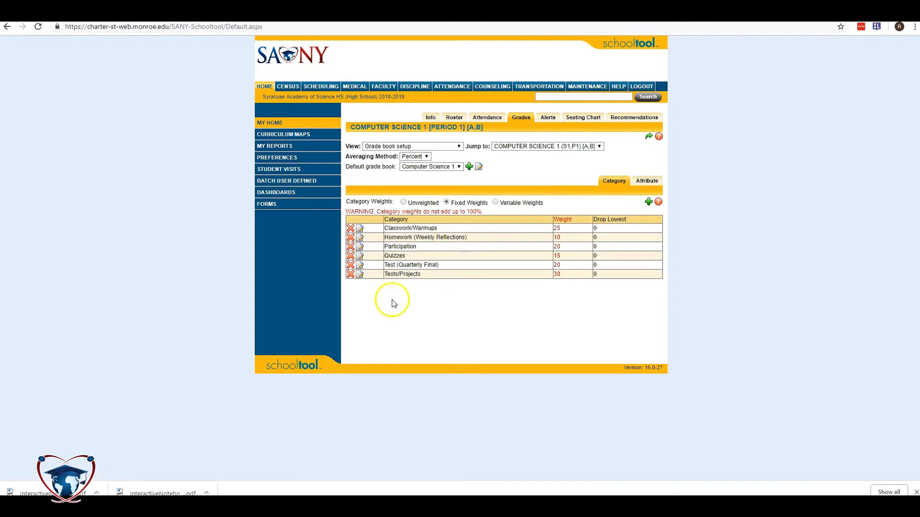
{"action": "left_click", "coordinate": [350, 265]}
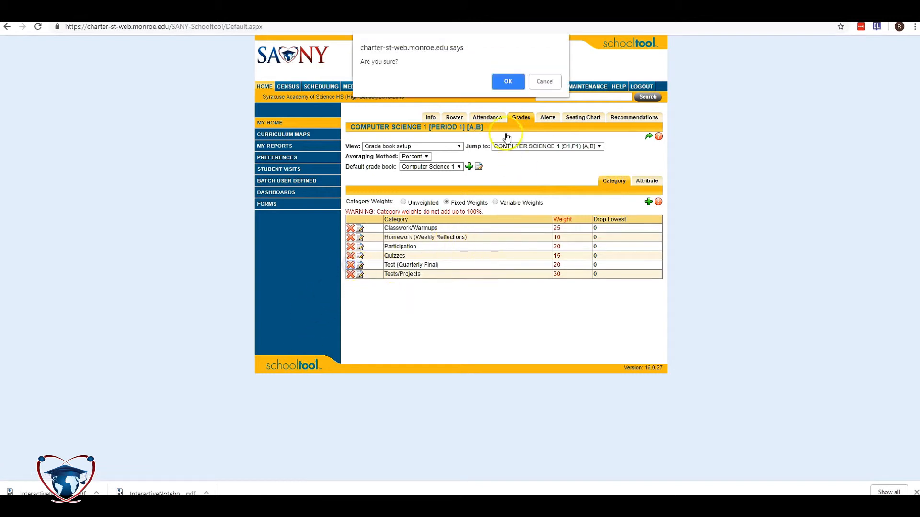
{"action": "left_click", "coordinate": [509, 80]}
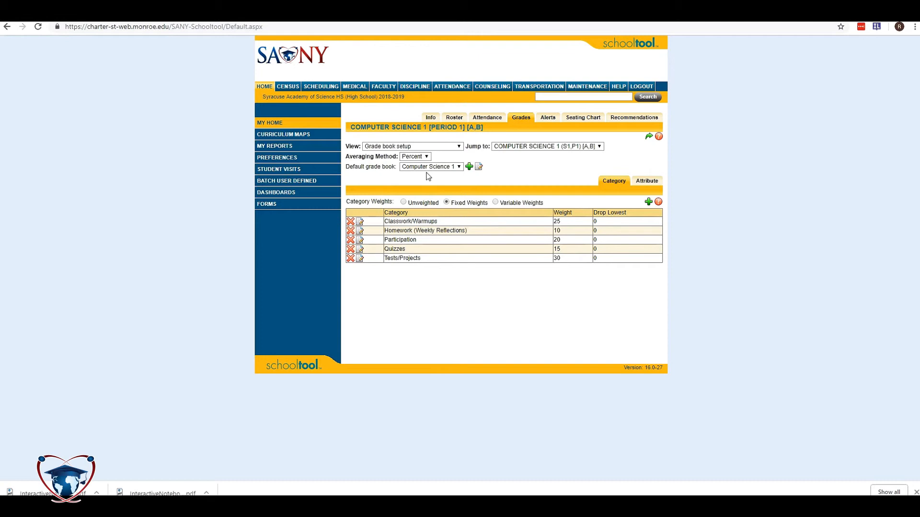
- Switch the grade book setup to the COMPUTER SCIENCE 1 (S2,P2) [A,B] class
{"action": "left_click", "coordinate": [522, 146]}
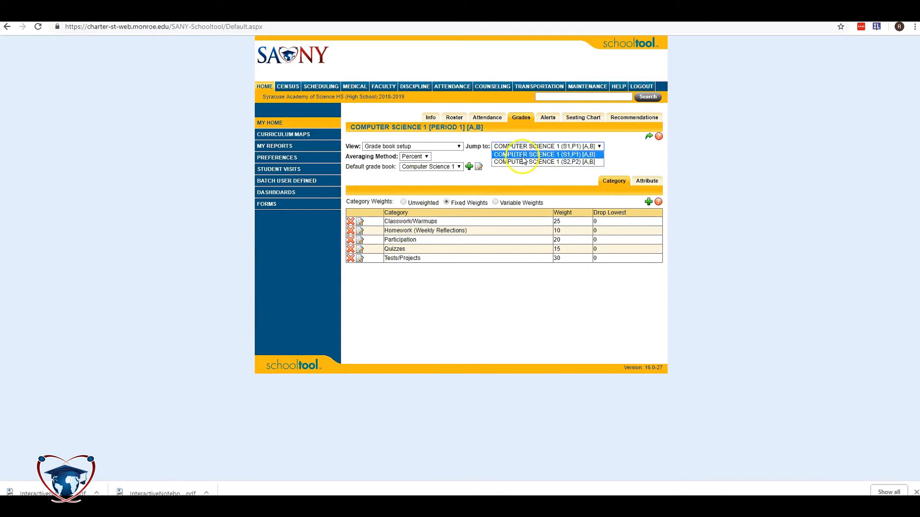
{"action": "left_click", "coordinate": [523, 155]}
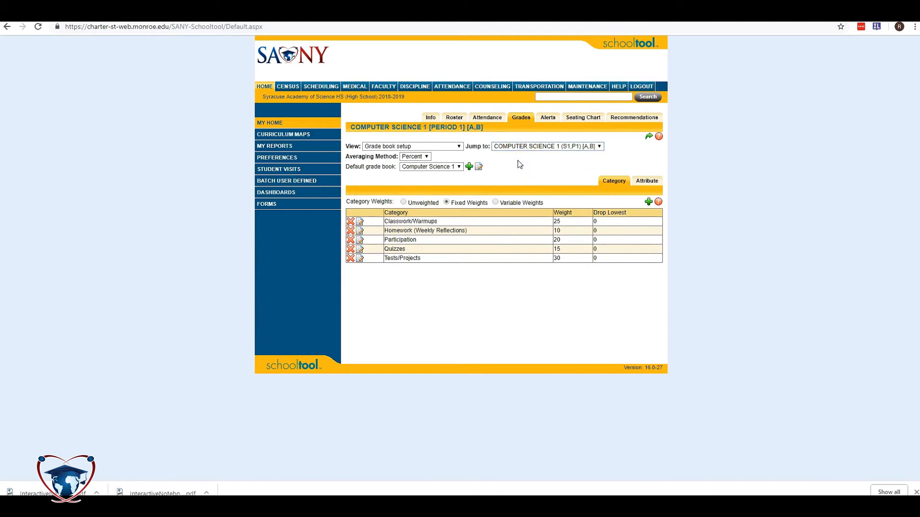
{"action": "left_click", "coordinate": [521, 146]}
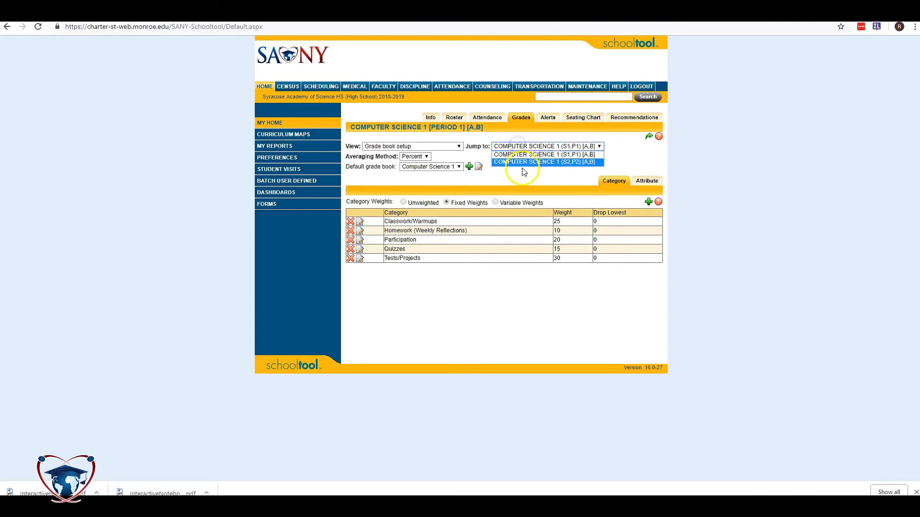
{"action": "left_click", "coordinate": [516, 185]}
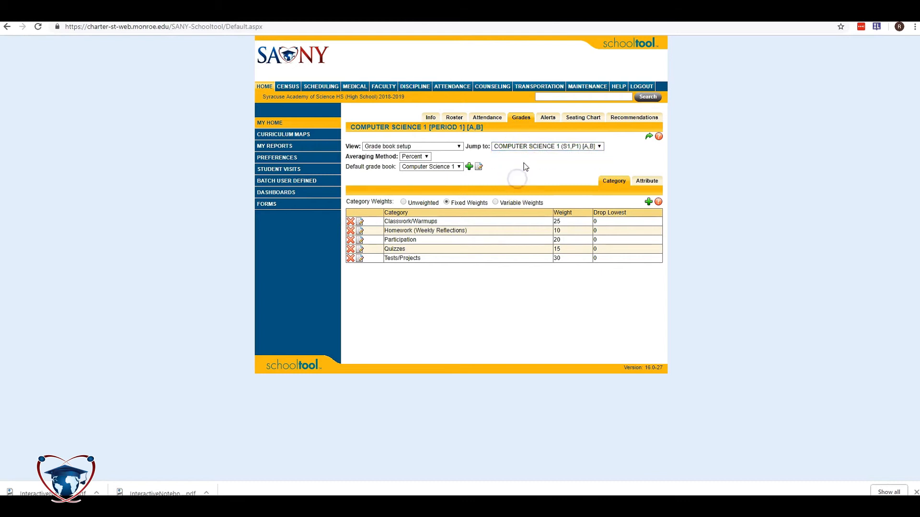
{"action": "left_click", "coordinate": [524, 147]}
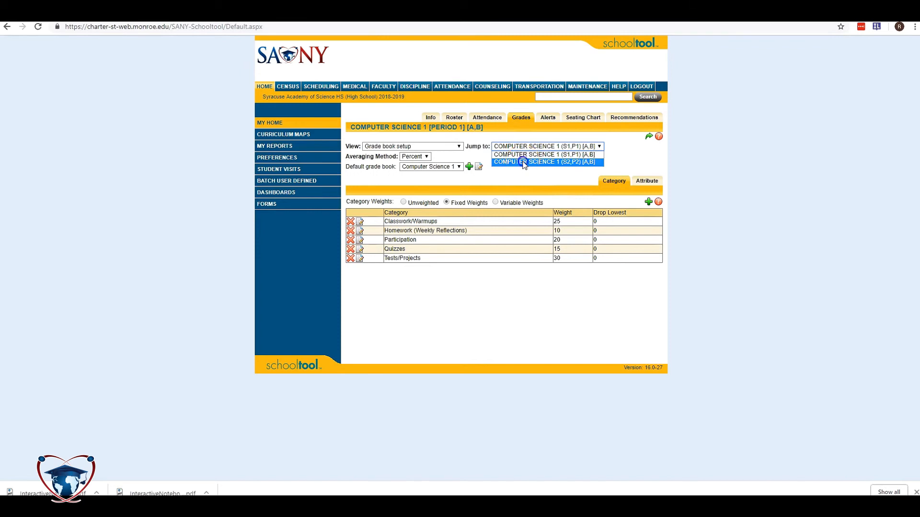
{"action": "left_click", "coordinate": [525, 160]}
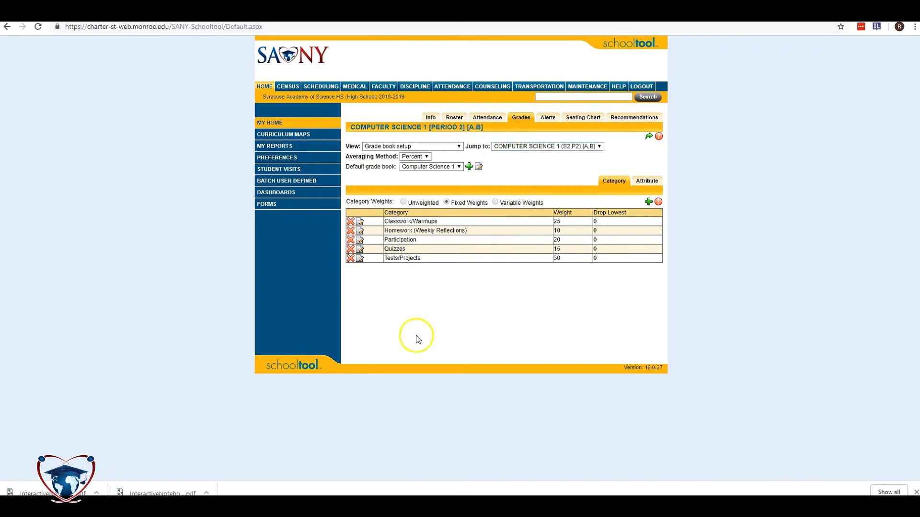